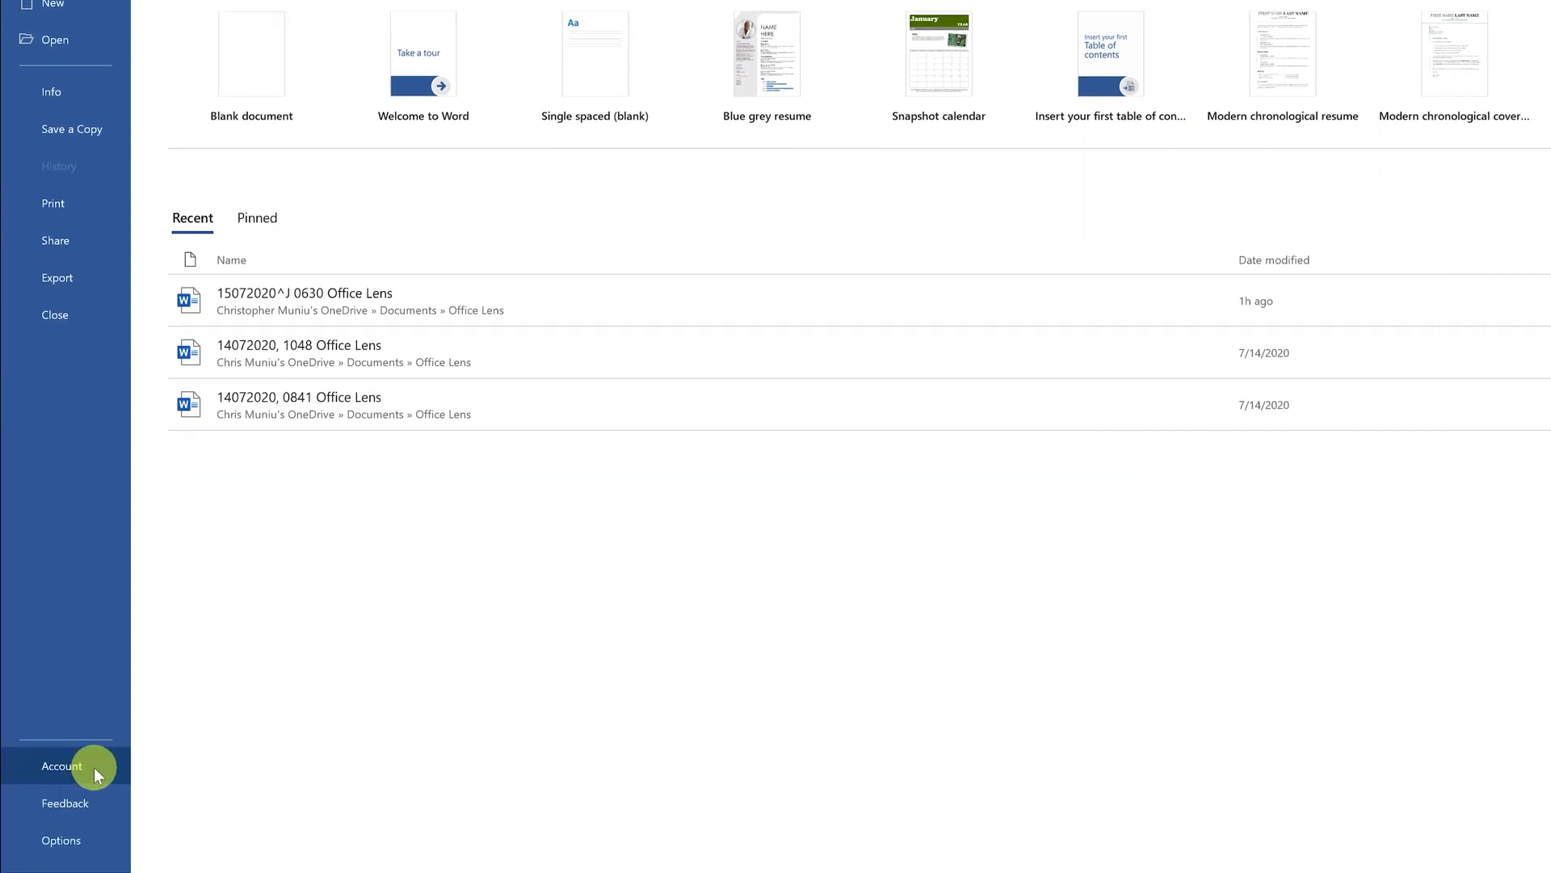
# Set the Office Theme to Black on the File > Account page.
pyautogui.click(93, 767)
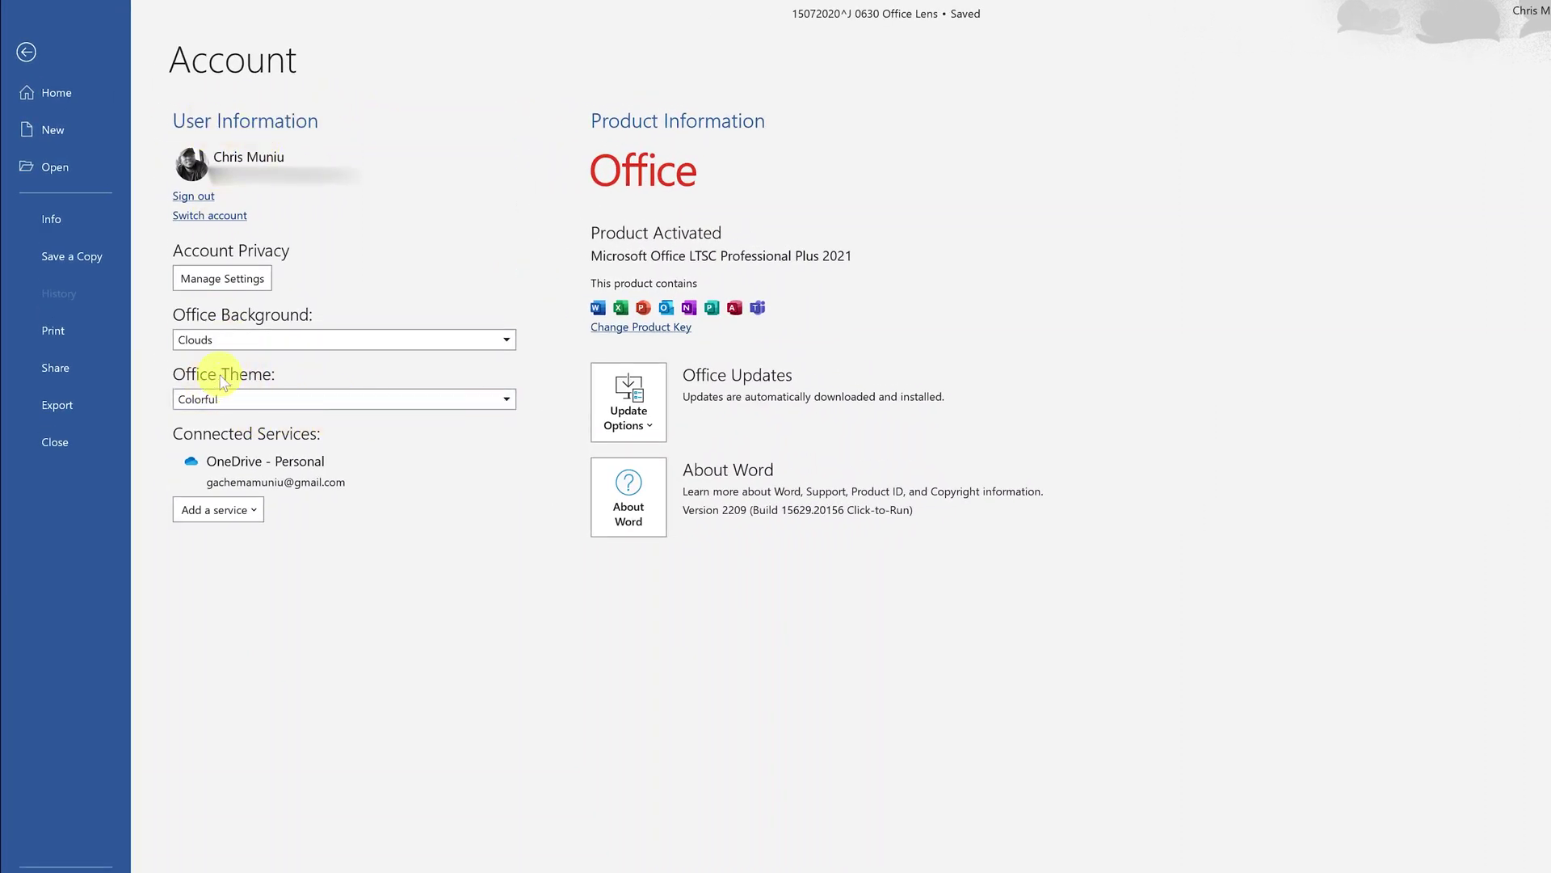
pyautogui.click(505, 400)
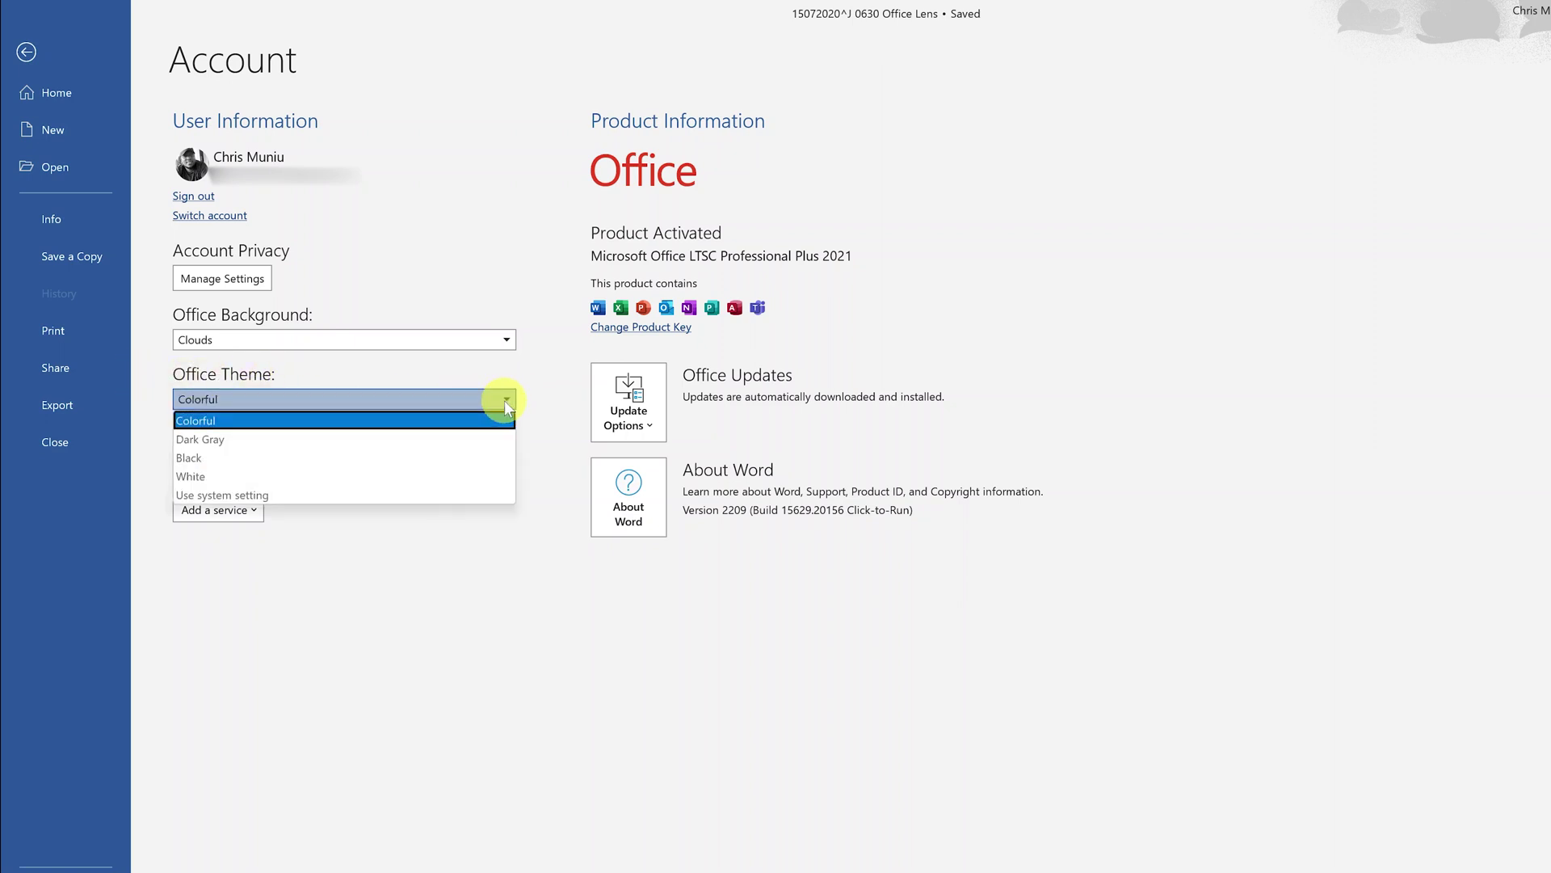
pyautogui.click(488, 457)
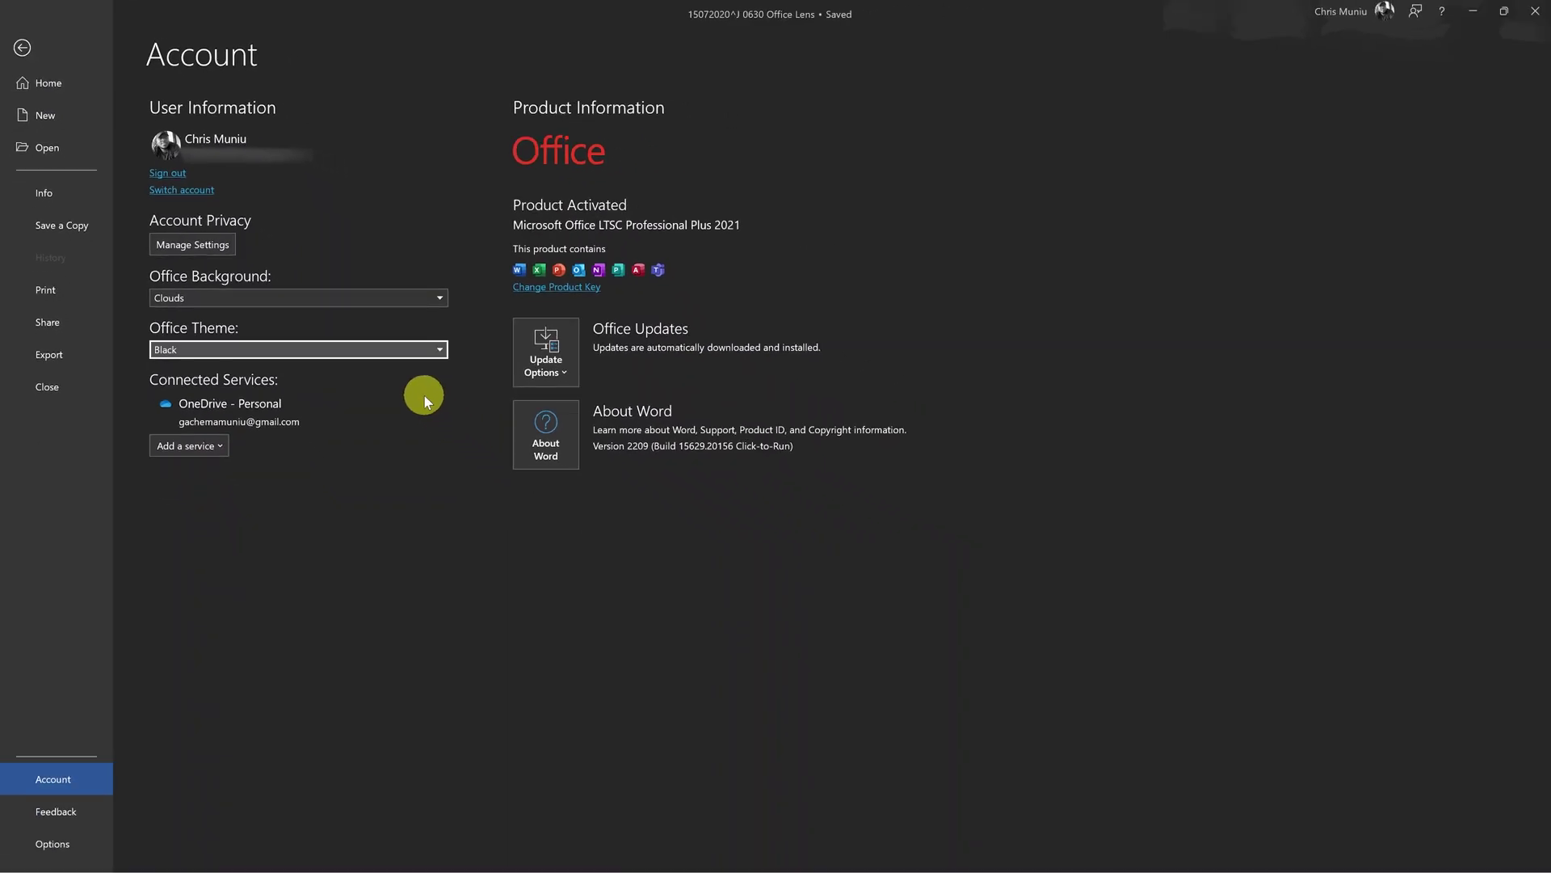
# Return to the letter in the dark interface, then reopen File > Account.
pyautogui.click(22, 47)
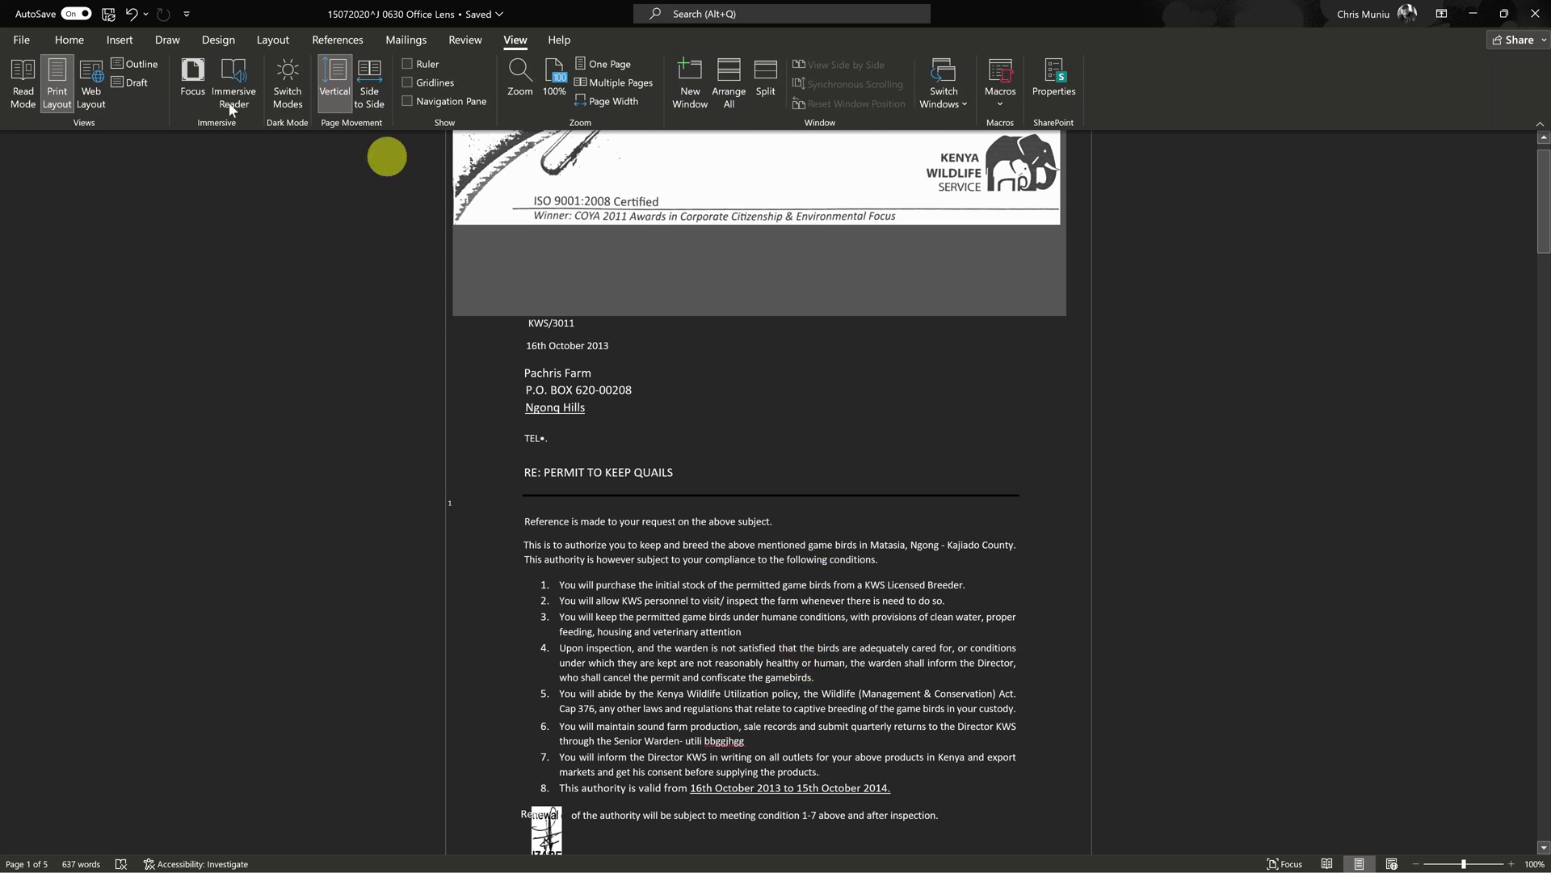
pyautogui.click(22, 44)
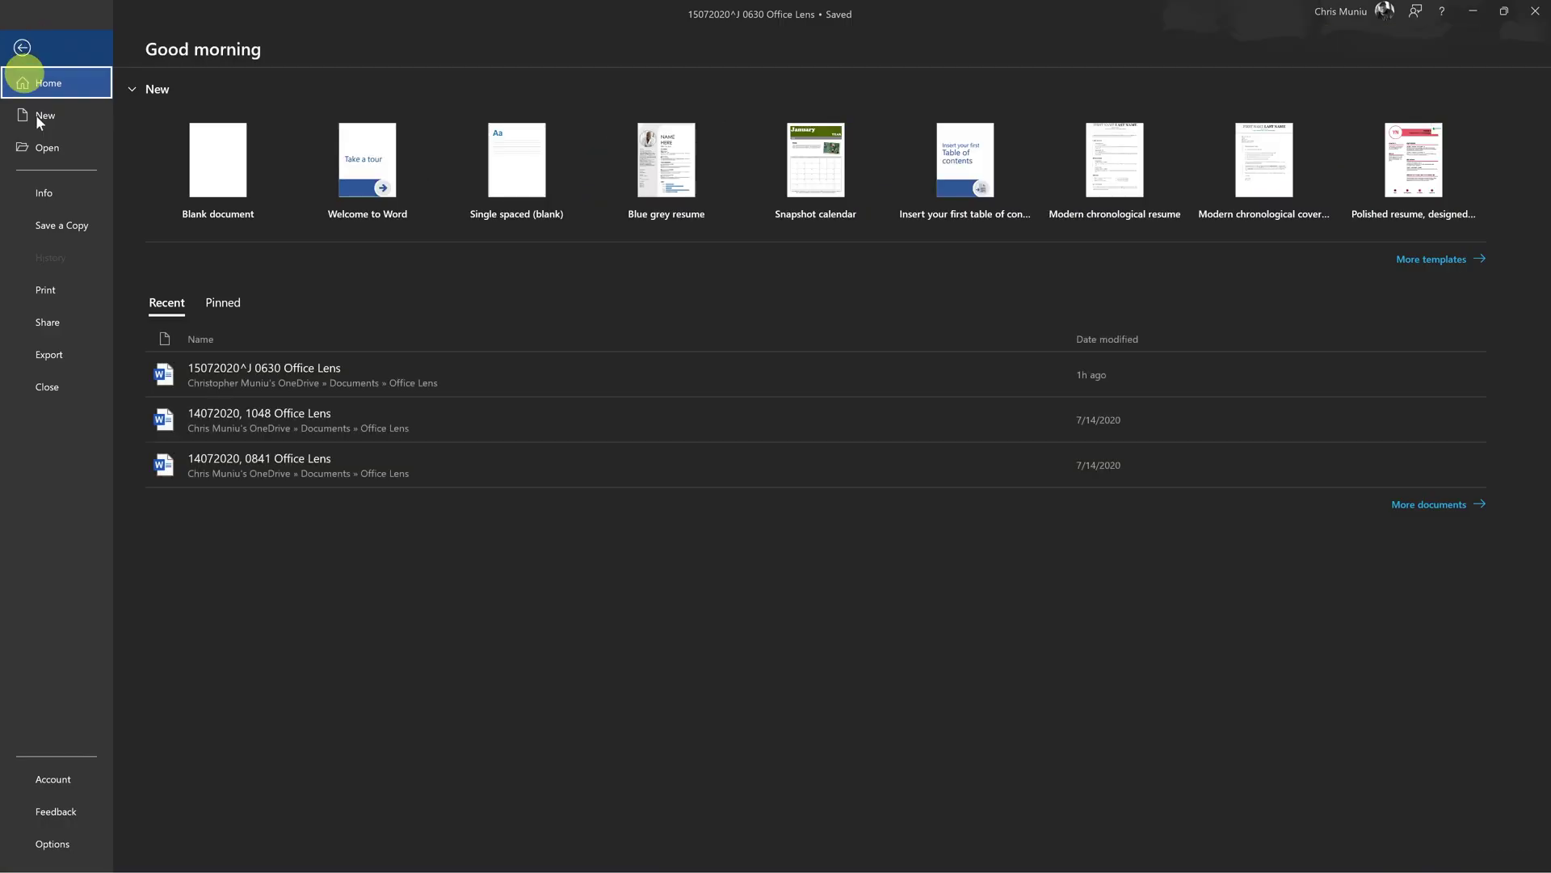
pyautogui.click(47, 780)
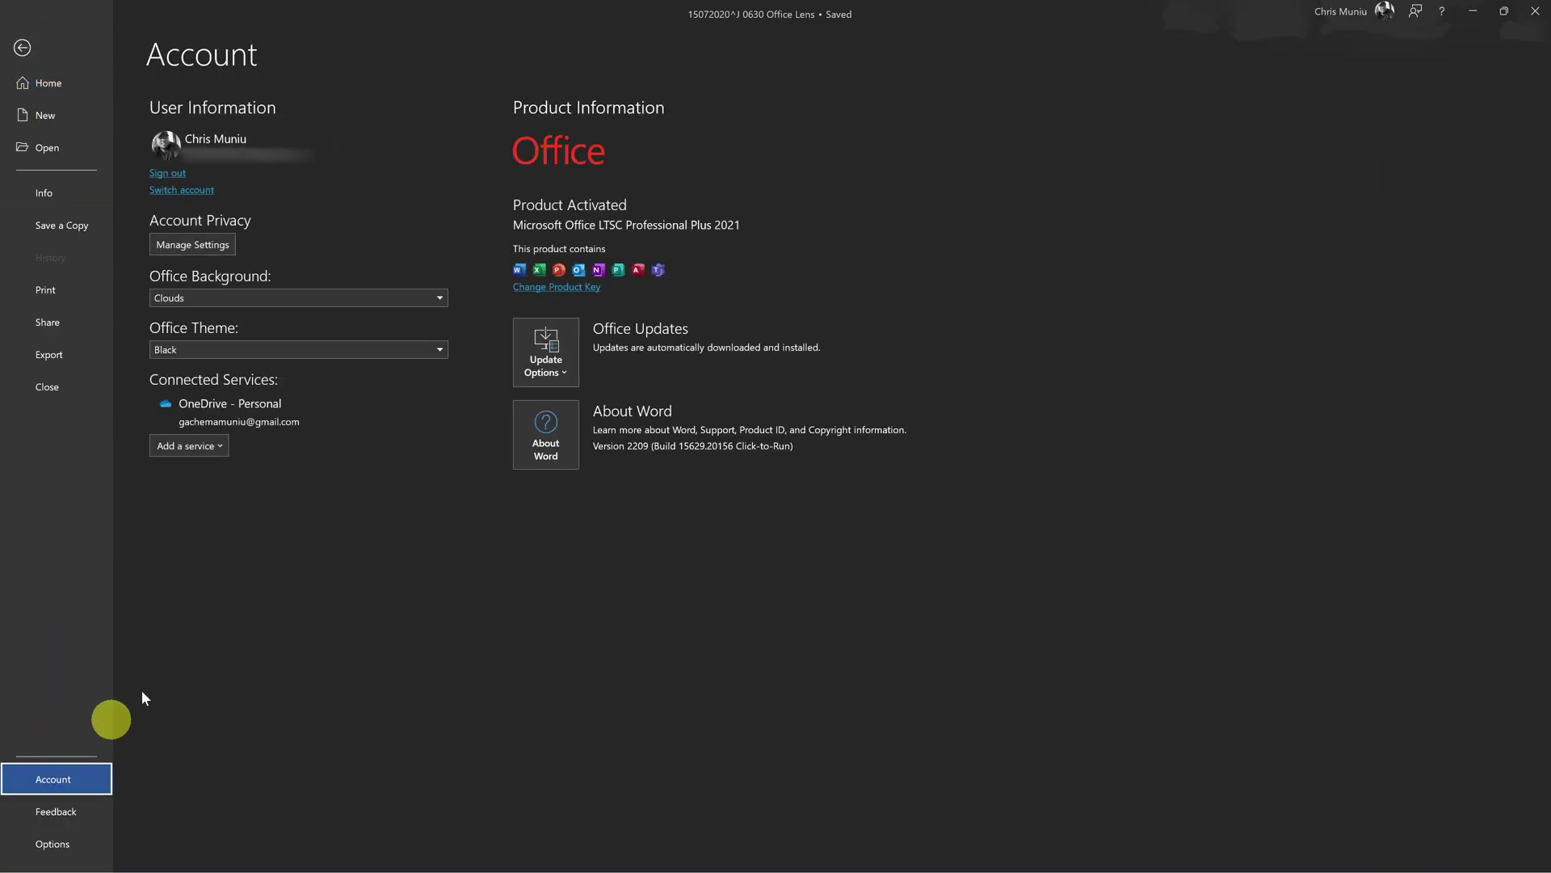
pyautogui.click(438, 349)
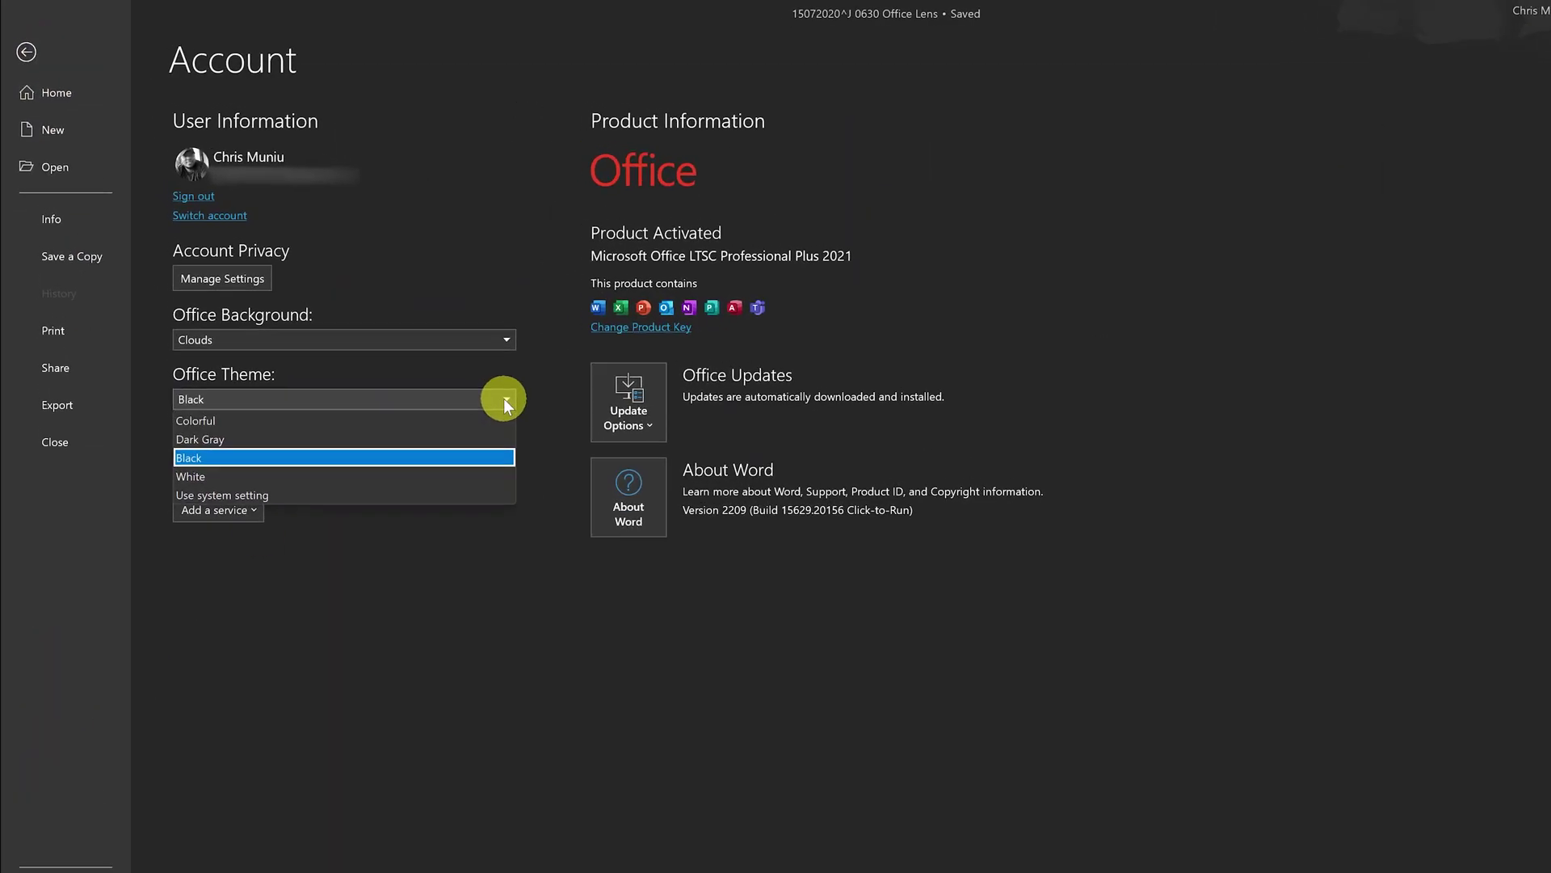
pyautogui.click(477, 437)
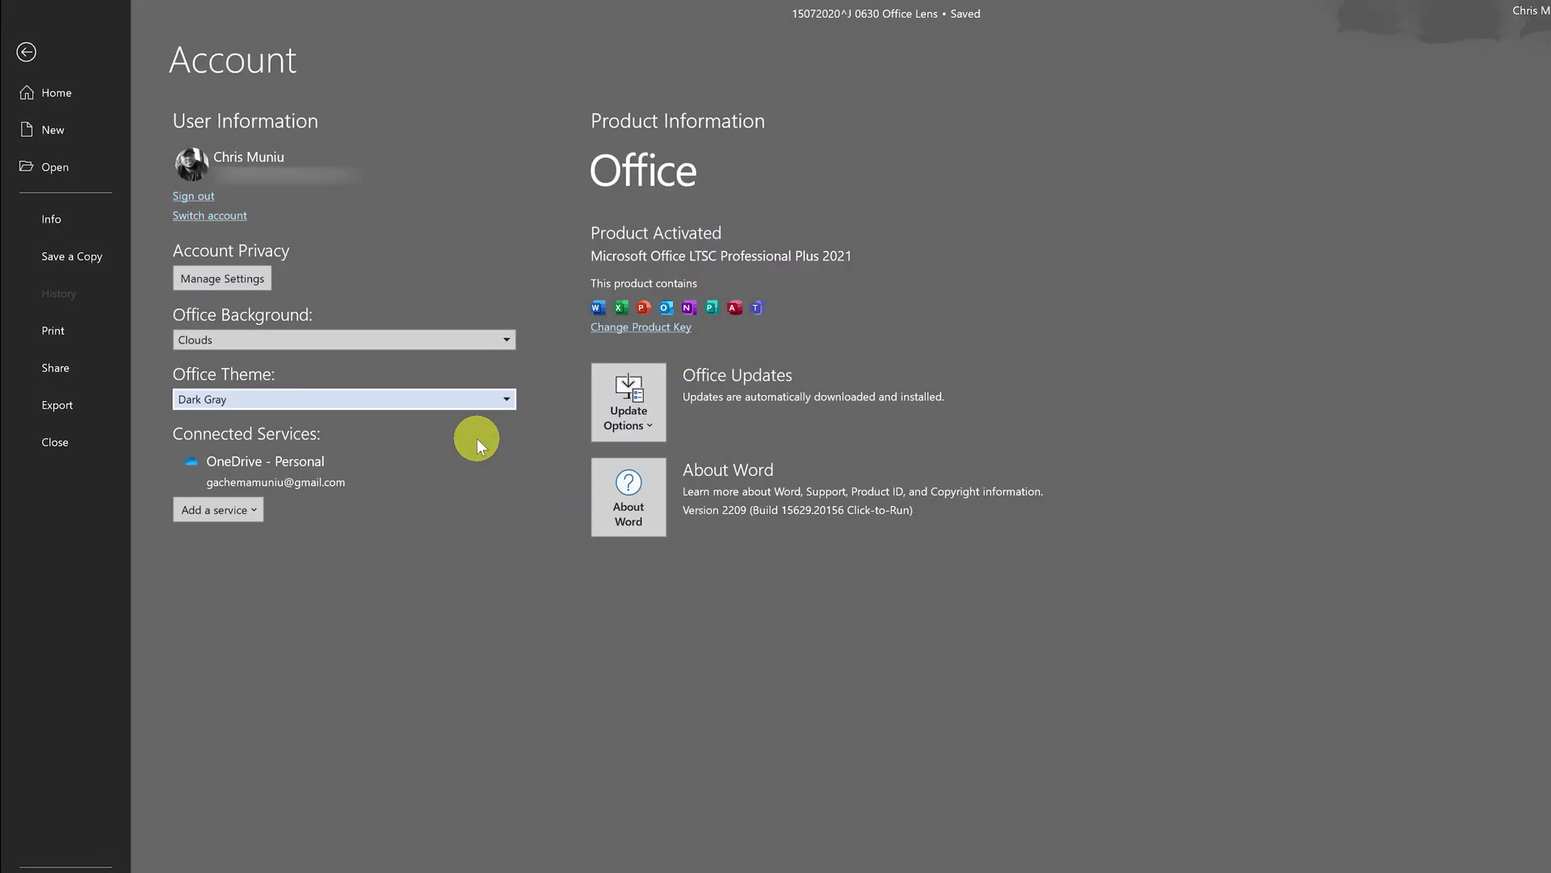
pyautogui.click(508, 399)
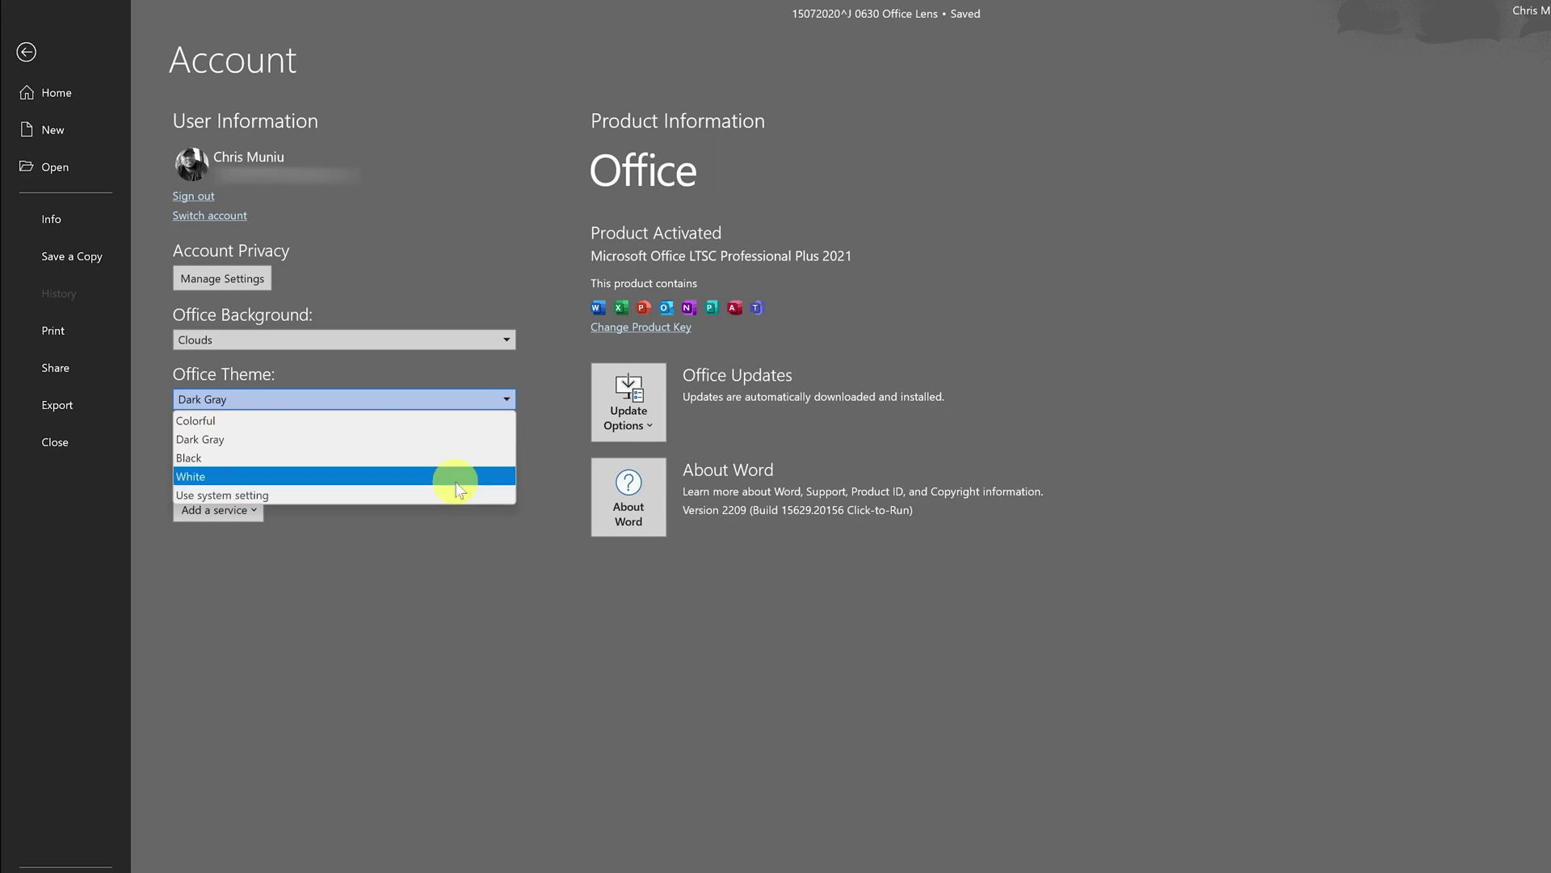
pyautogui.click(449, 459)
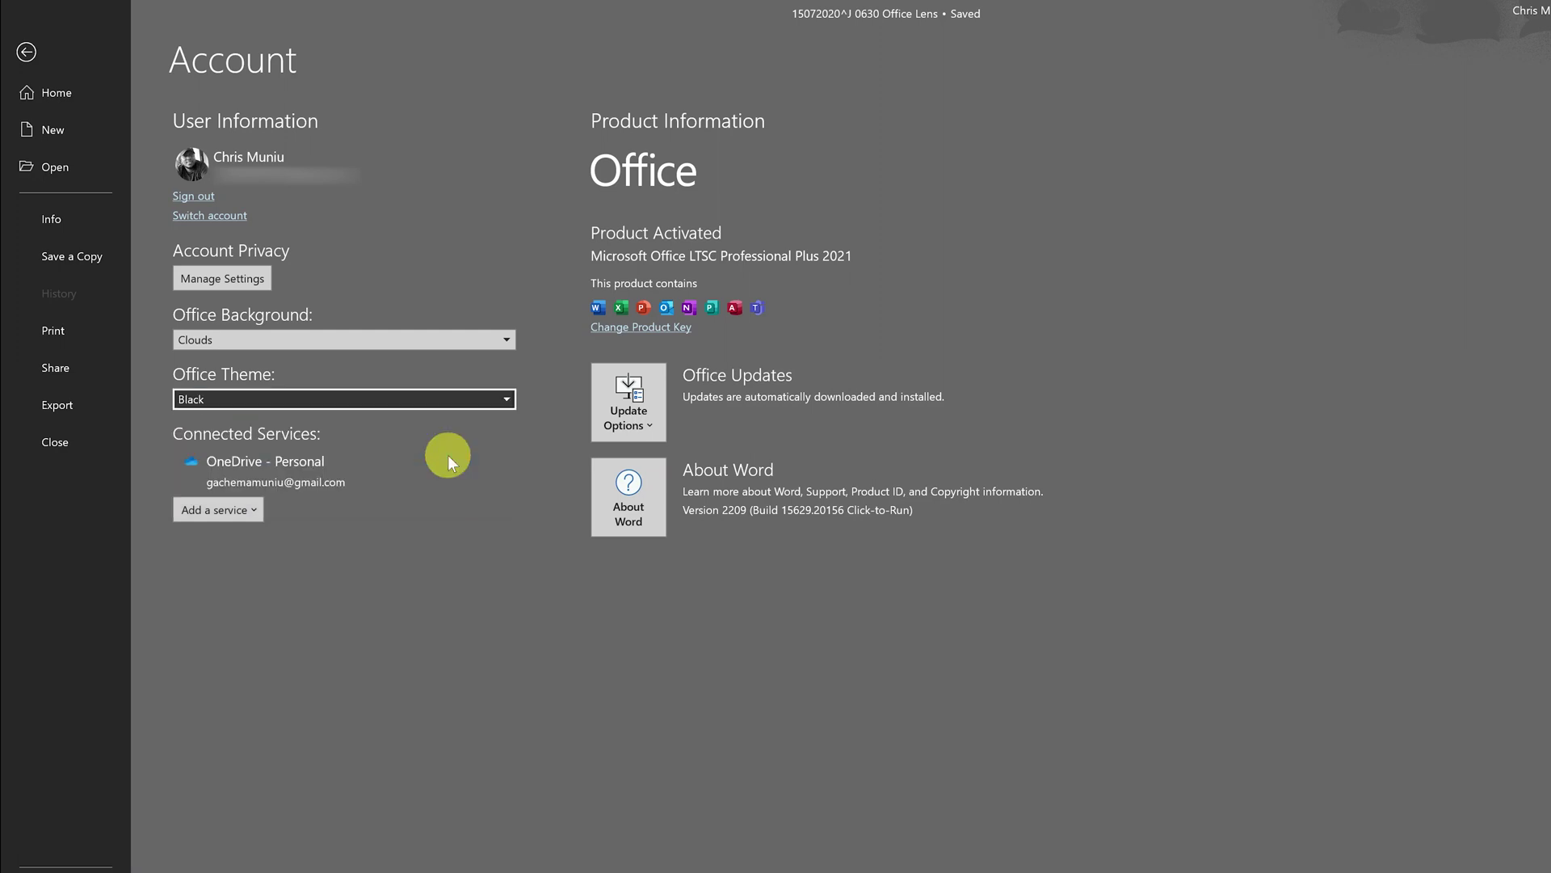
pyautogui.click(26, 52)
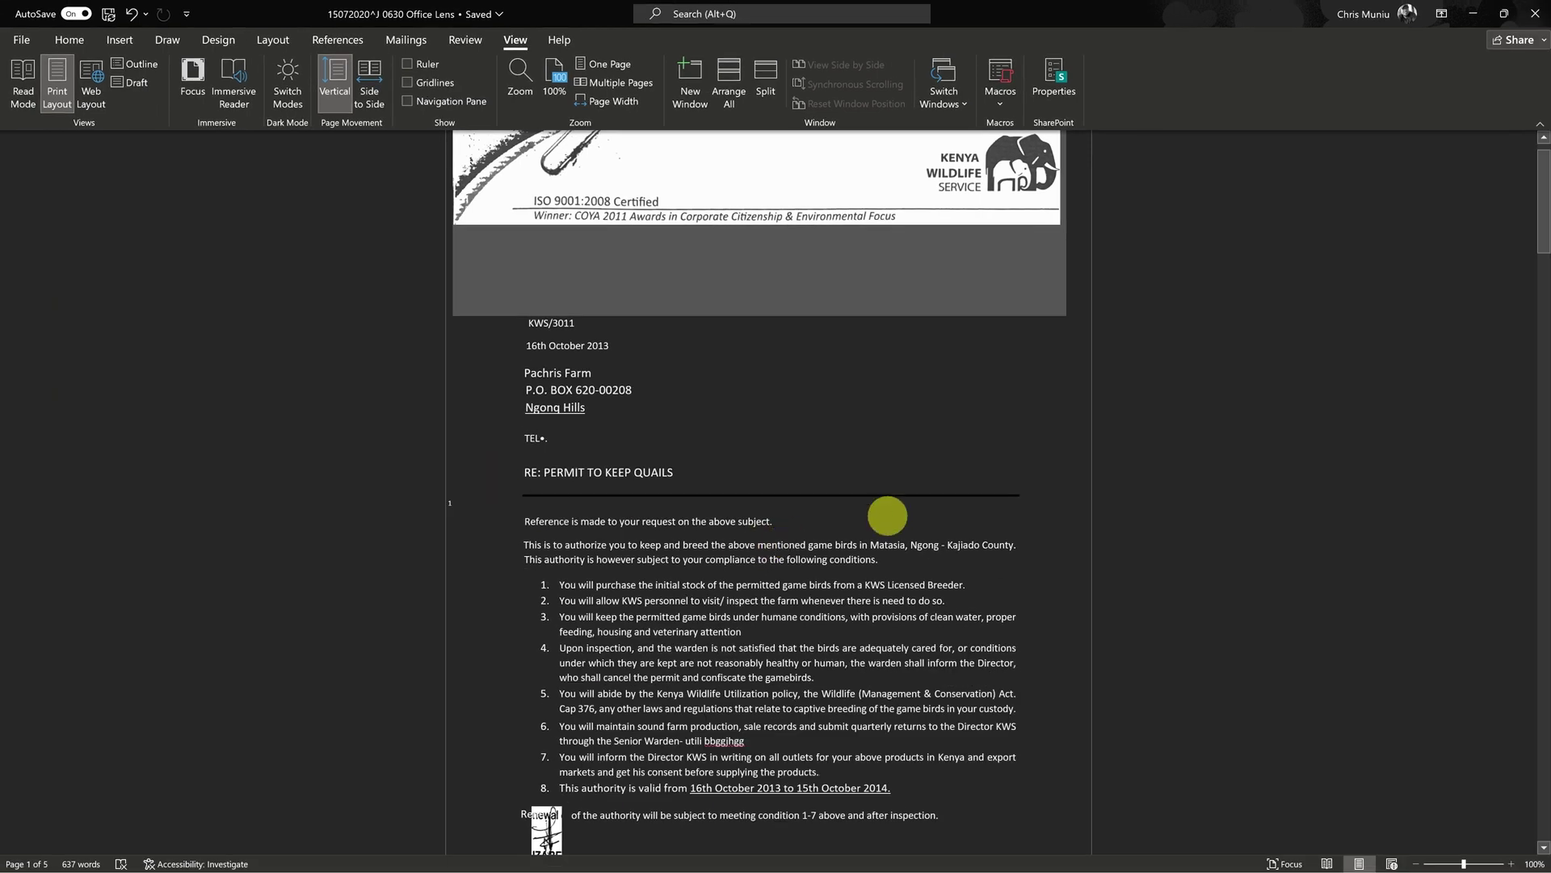
pyautogui.scroll(-5, 891, 581)
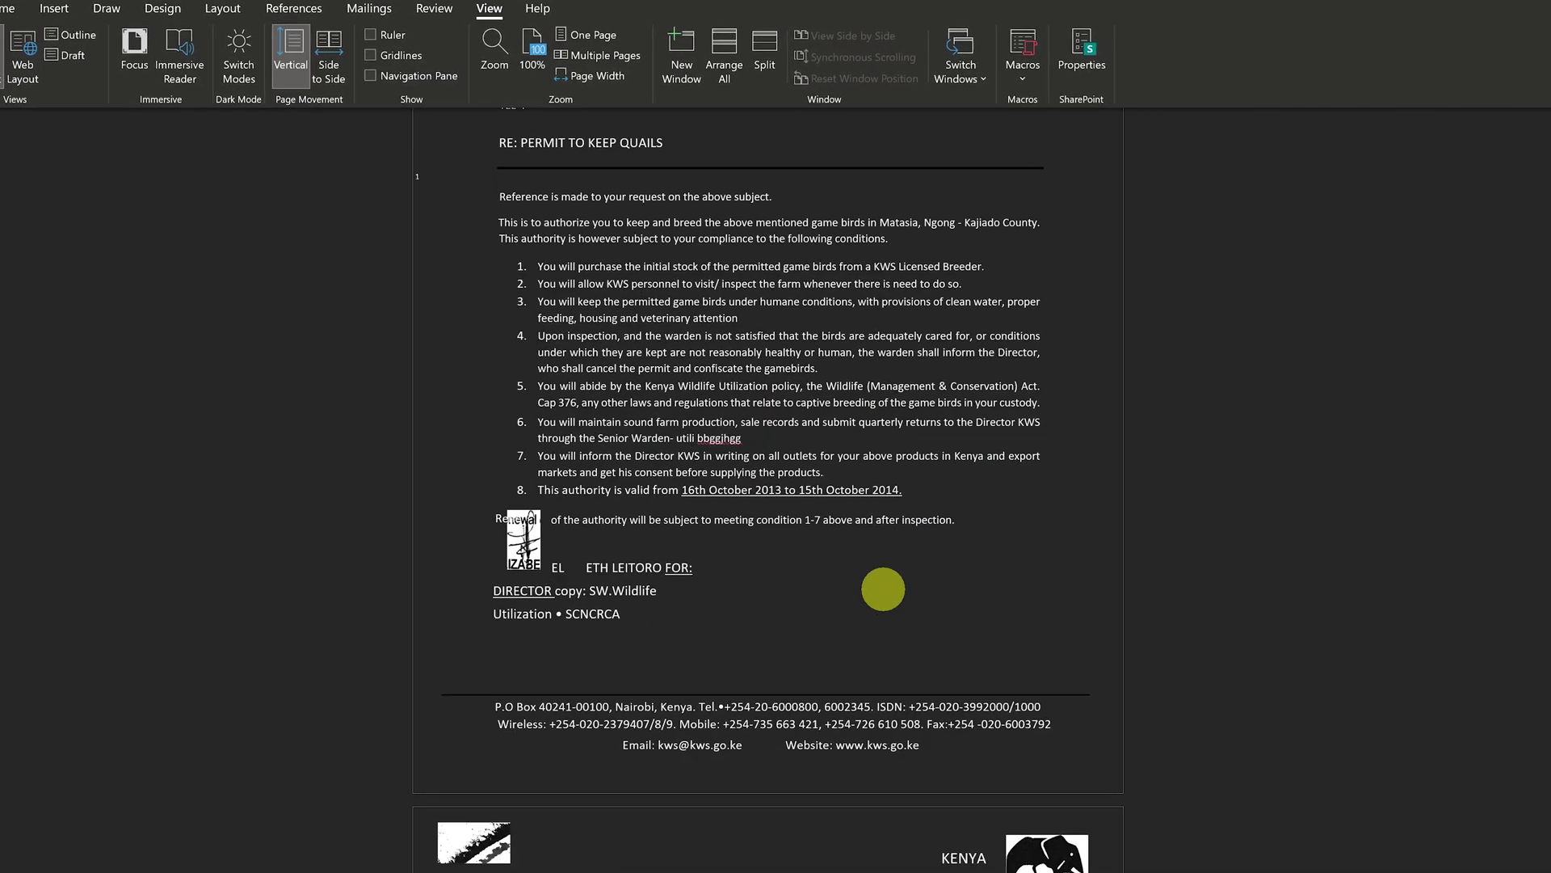
pyautogui.scroll(2, 883, 589)
pyautogui.scroll(1, 891, 576)
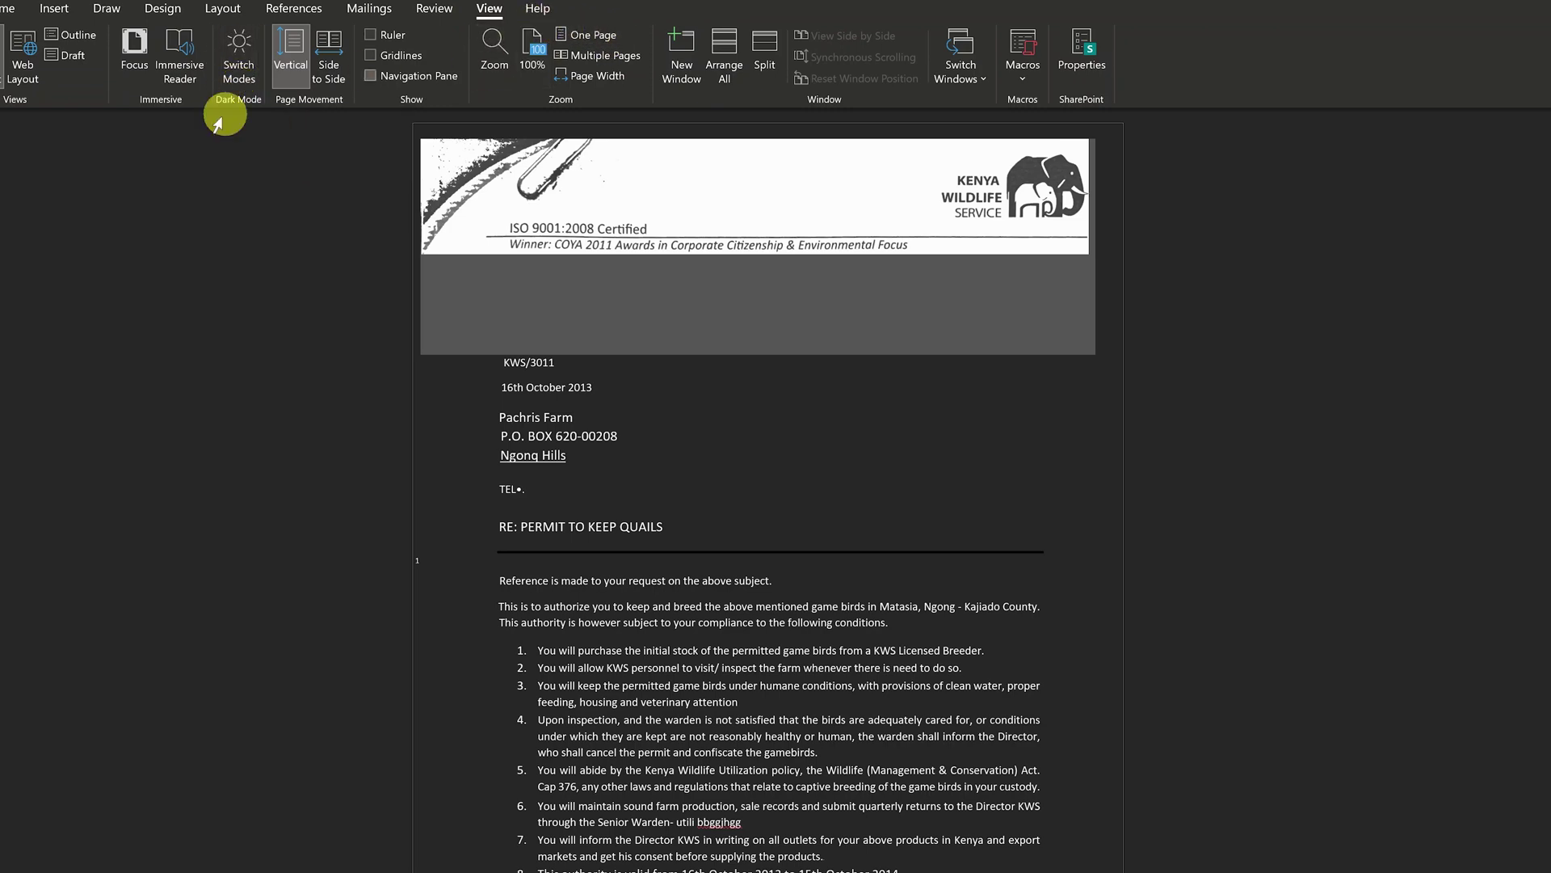
# Leave backstage and show the letter on a white page within the Black interface.
pyautogui.click(241, 52)
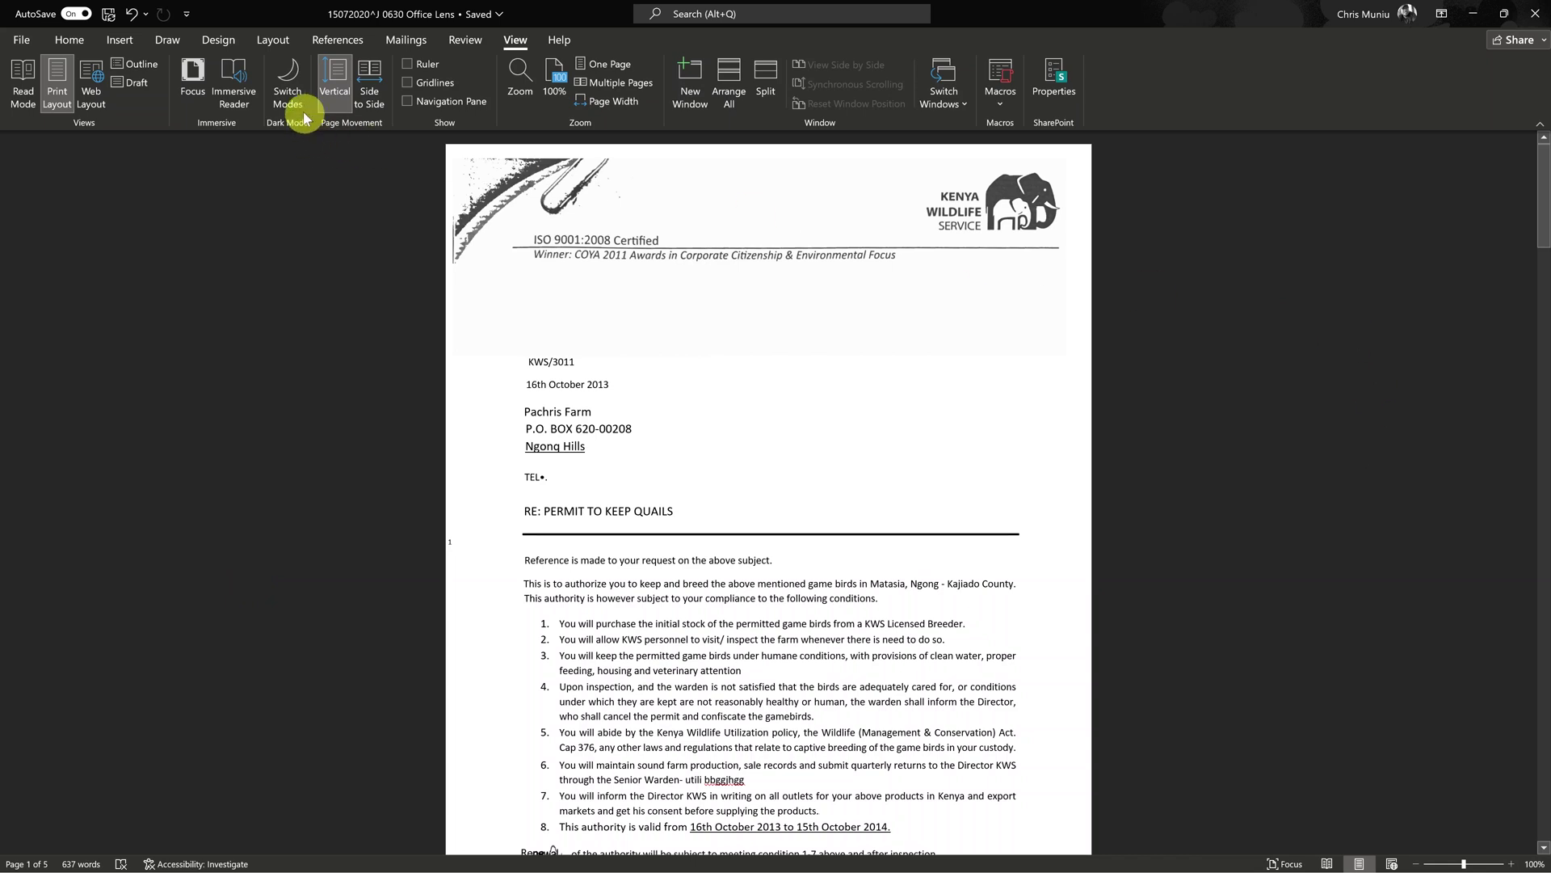
# Toggle Switch Modes three times between dark and white, ending on the white page.
pyautogui.click(287, 91)
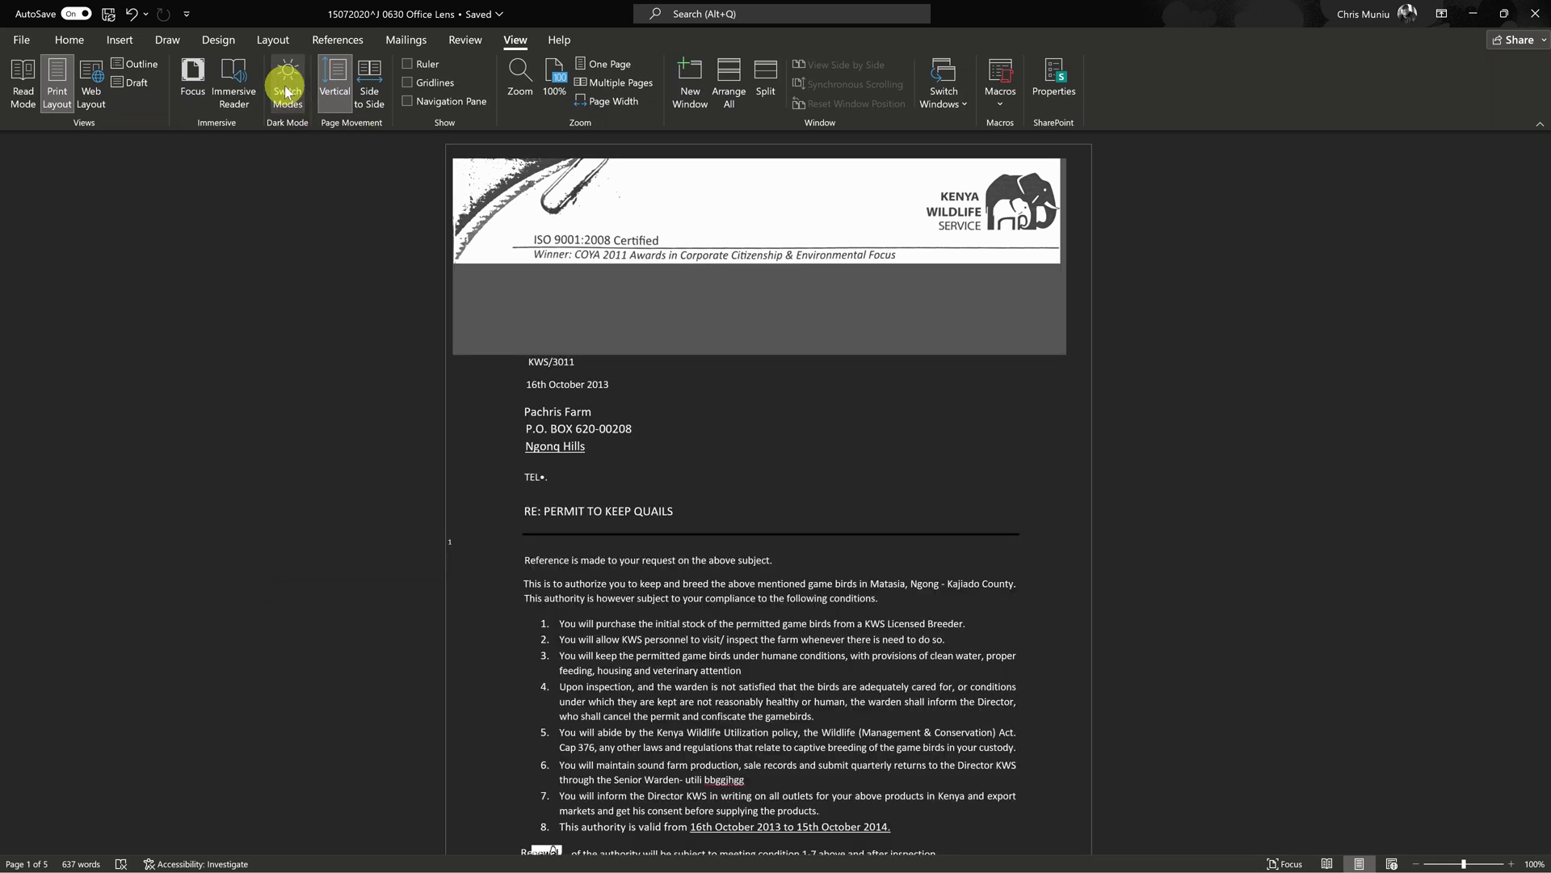
pyautogui.click(287, 90)
pyautogui.click(286, 91)
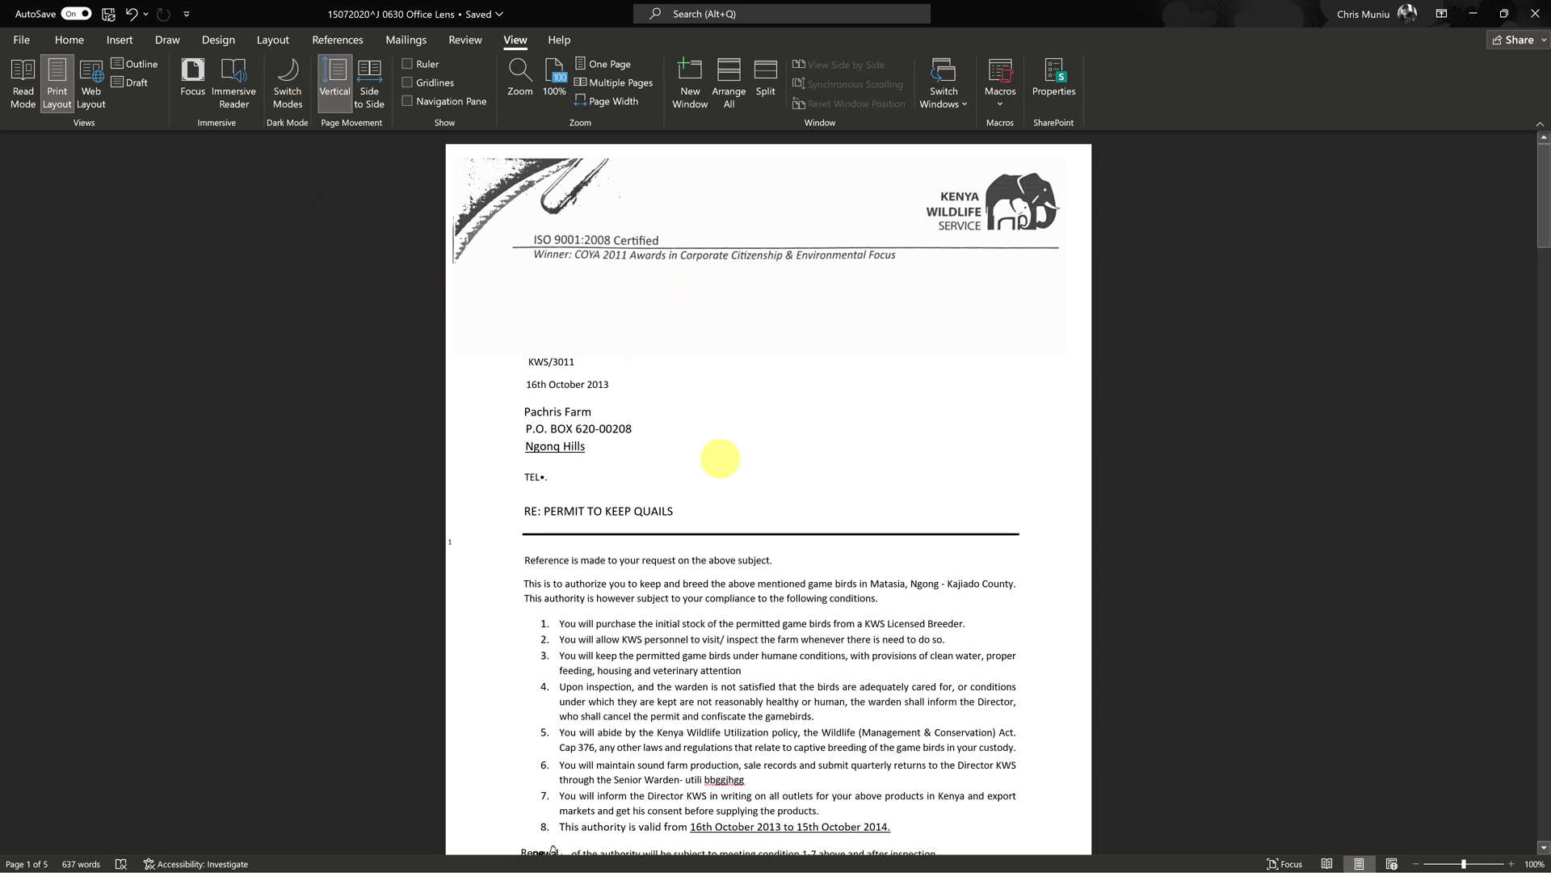
# Enable 'Never change the document page color' in Word Options > General and confirm with OK.
pyautogui.click(23, 46)
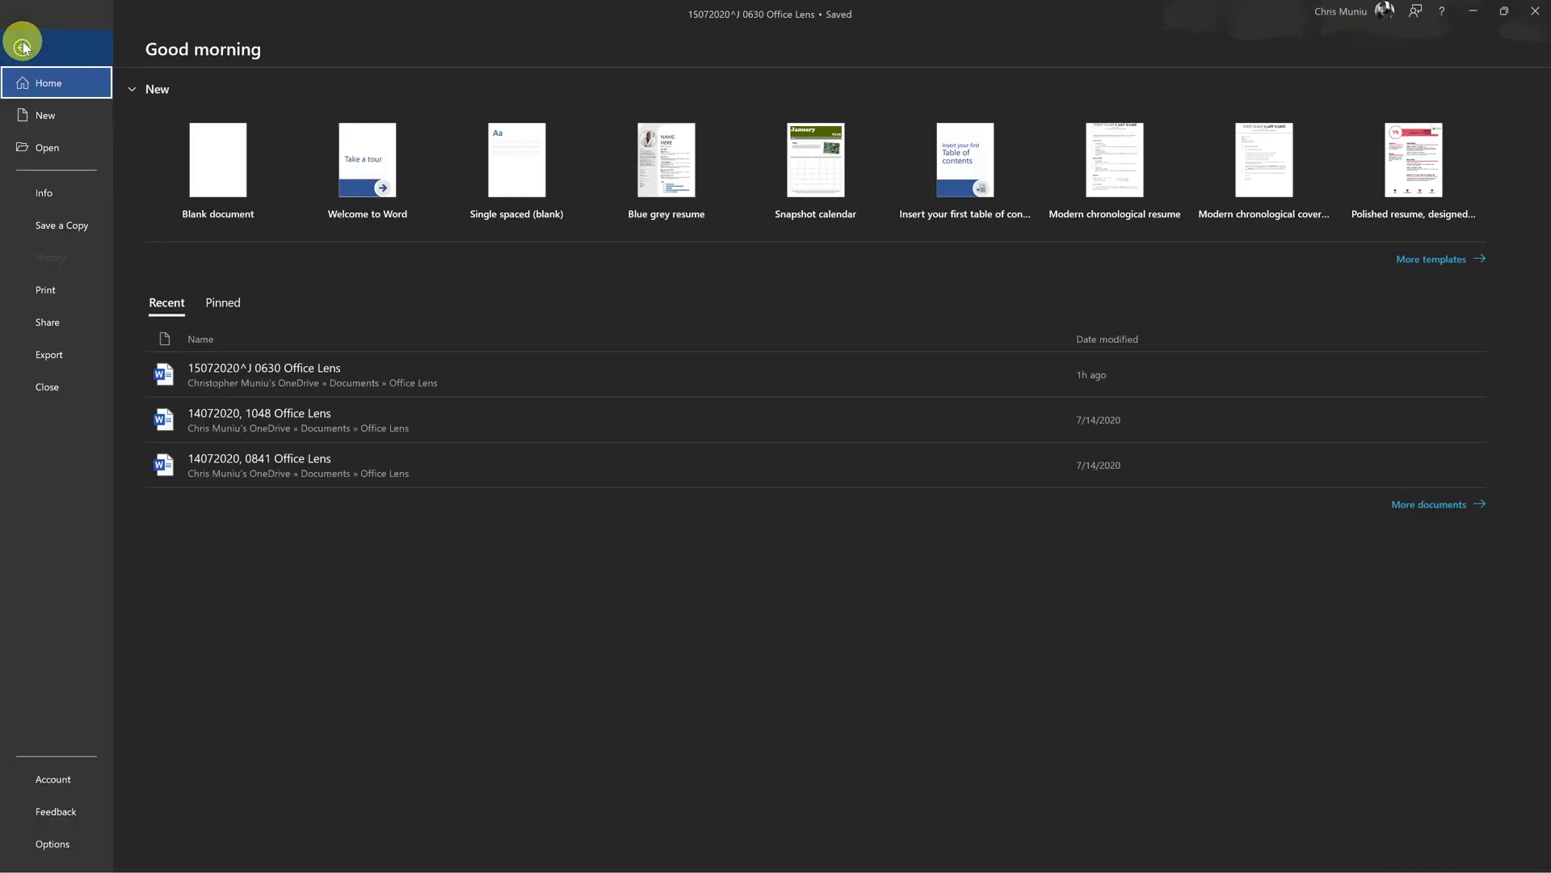
pyautogui.click(57, 845)
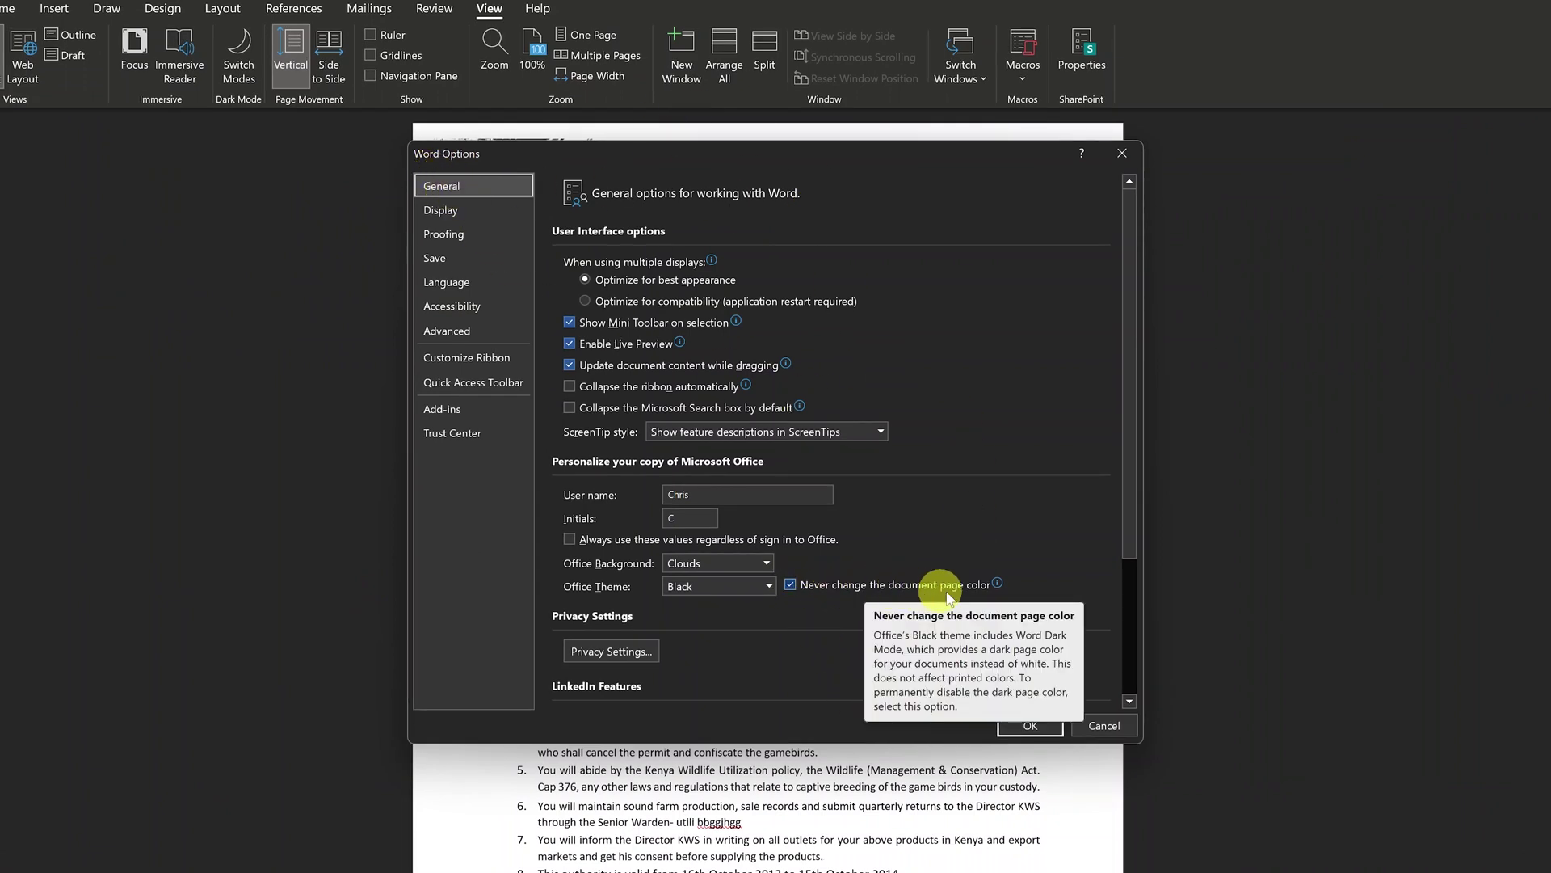
pyautogui.moveTo(997, 585)
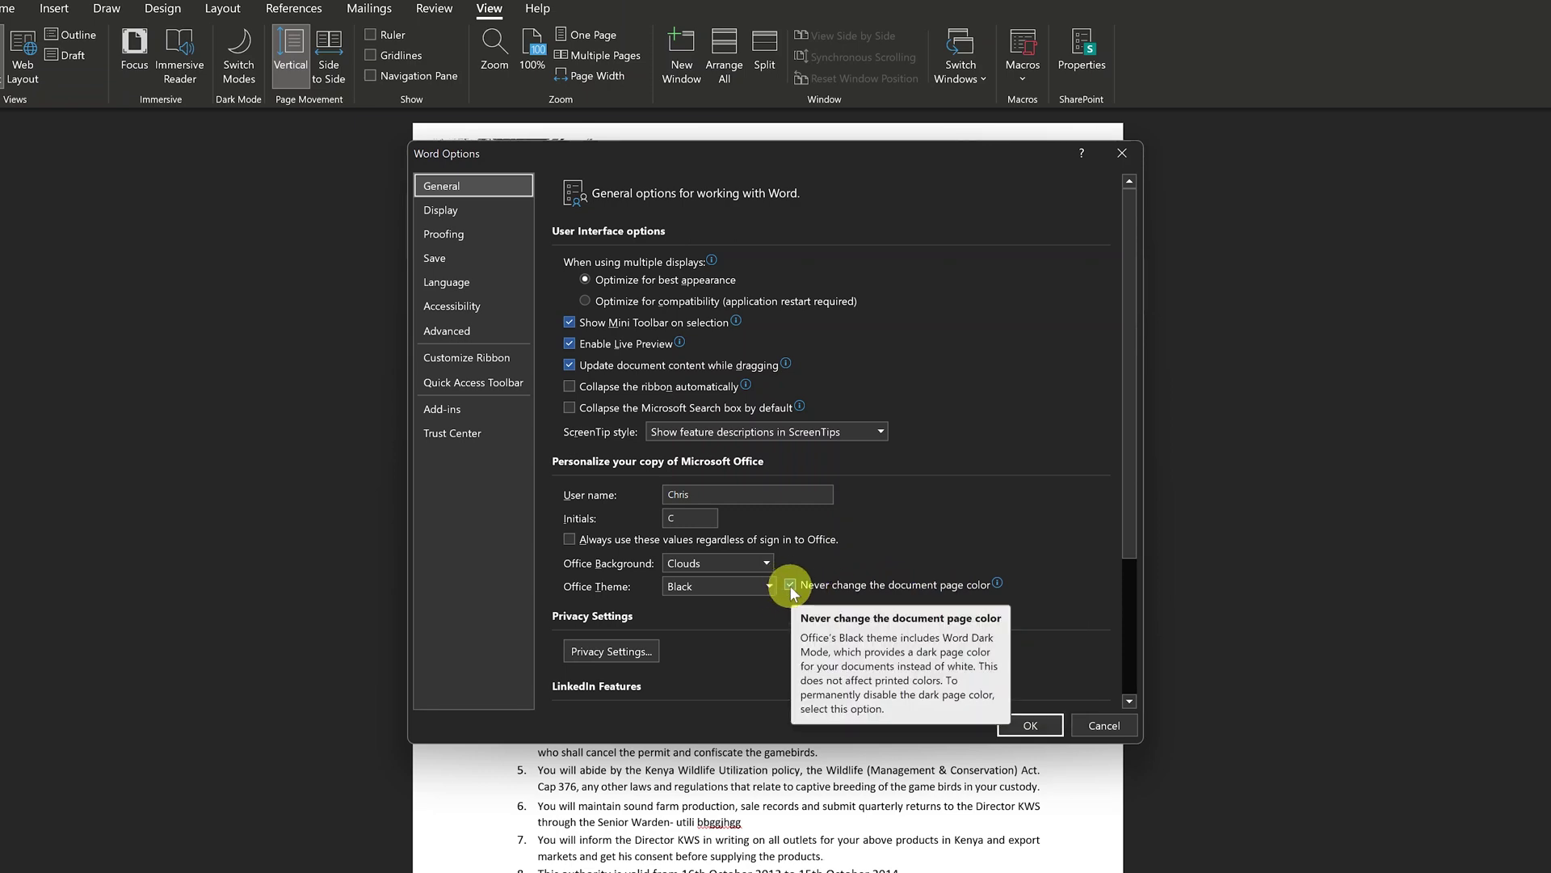
pyautogui.click(793, 592)
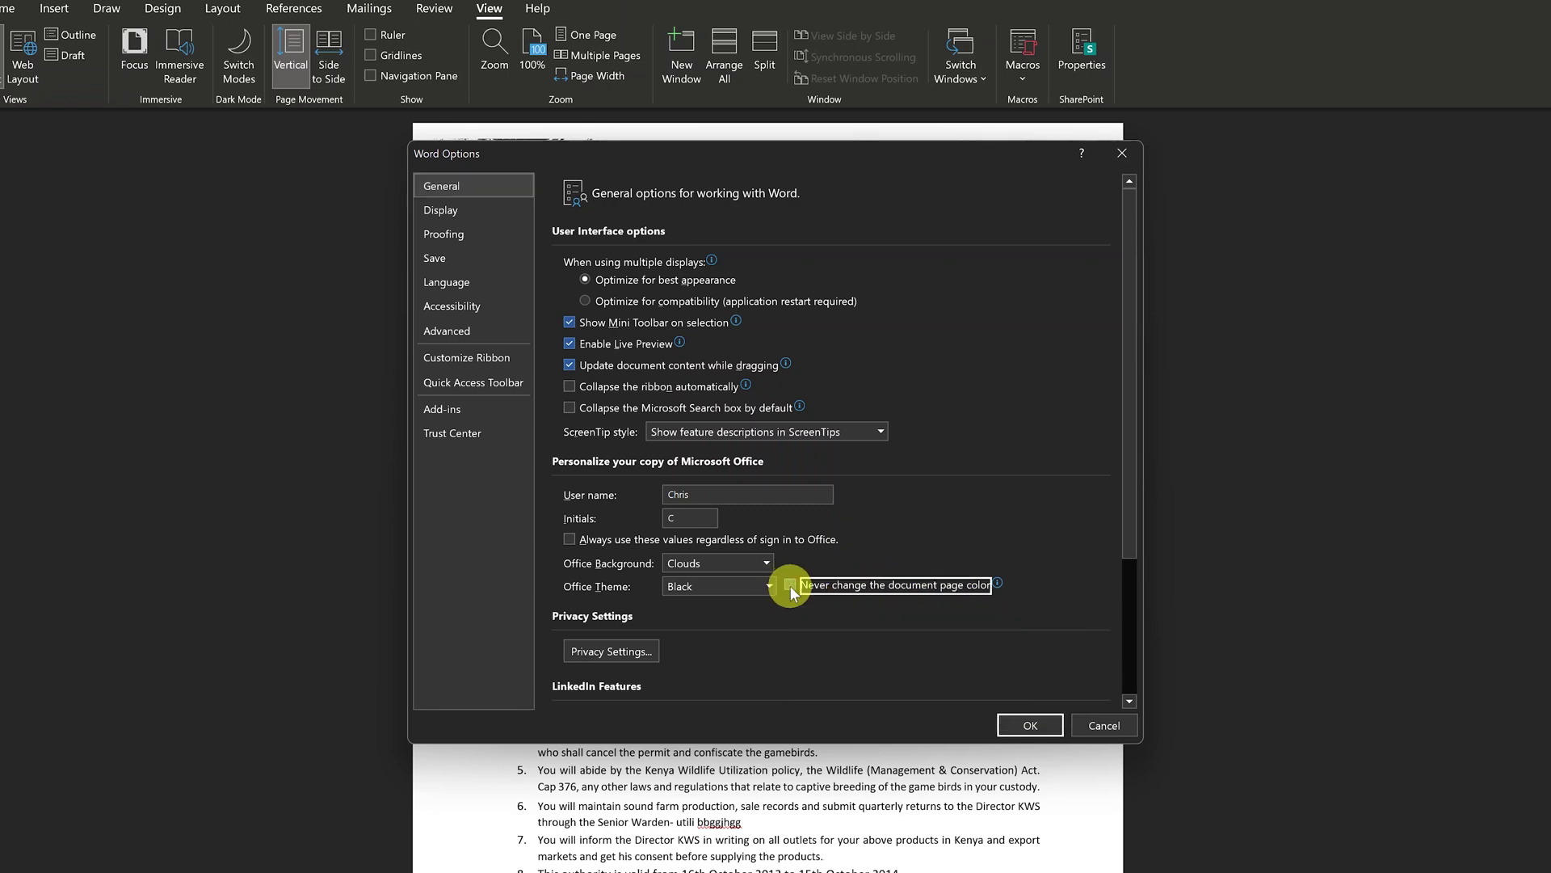
pyautogui.click(1046, 725)
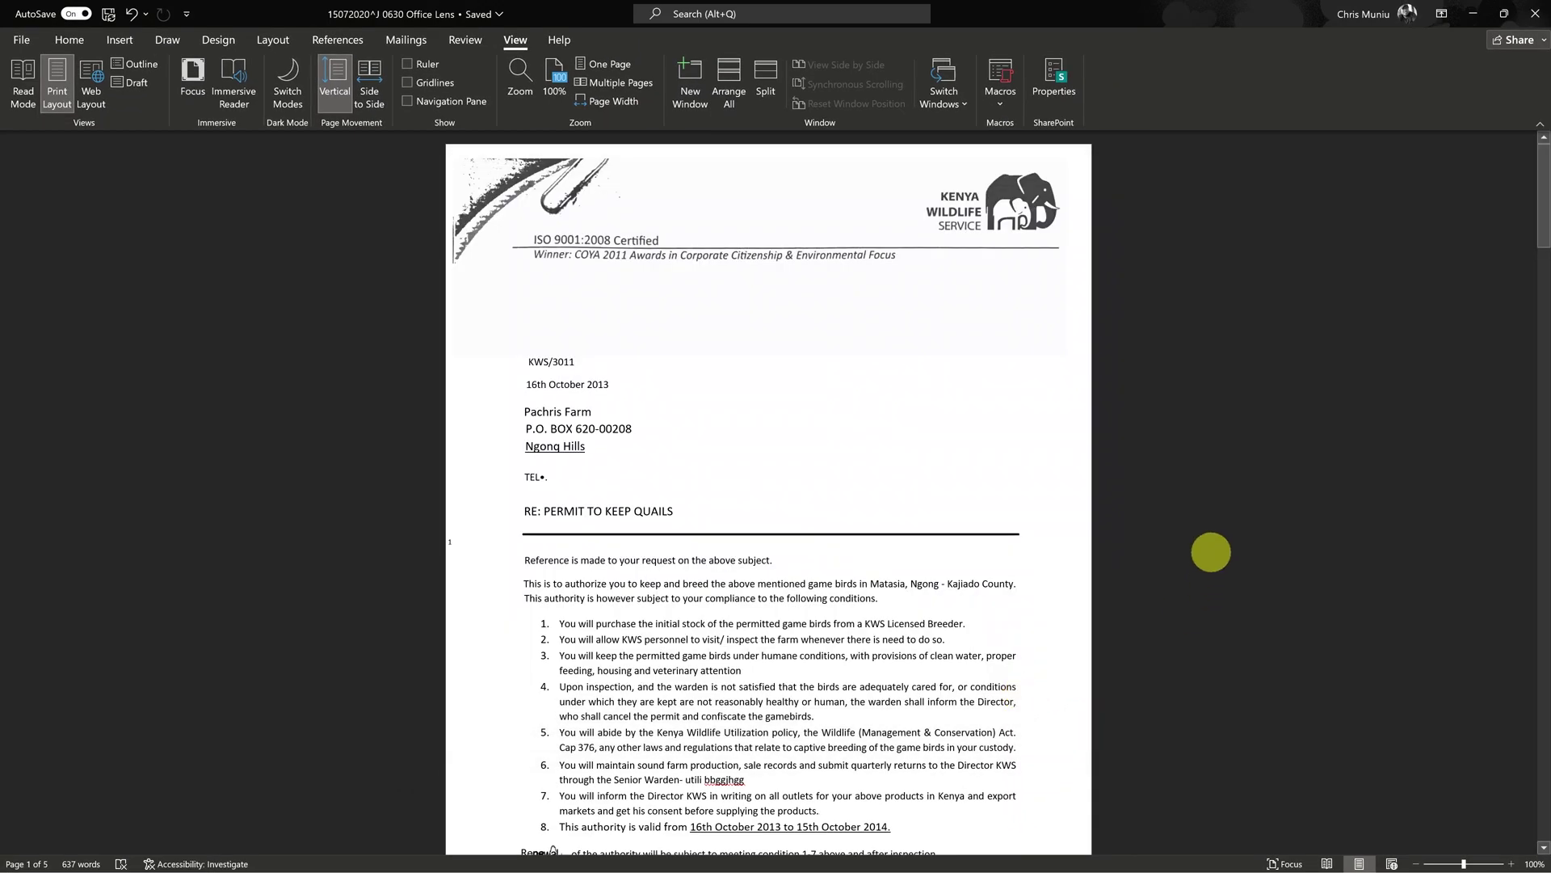
# Use Switch Modes on the View tab to try turning the letter's page dark.
pyautogui.click(288, 87)
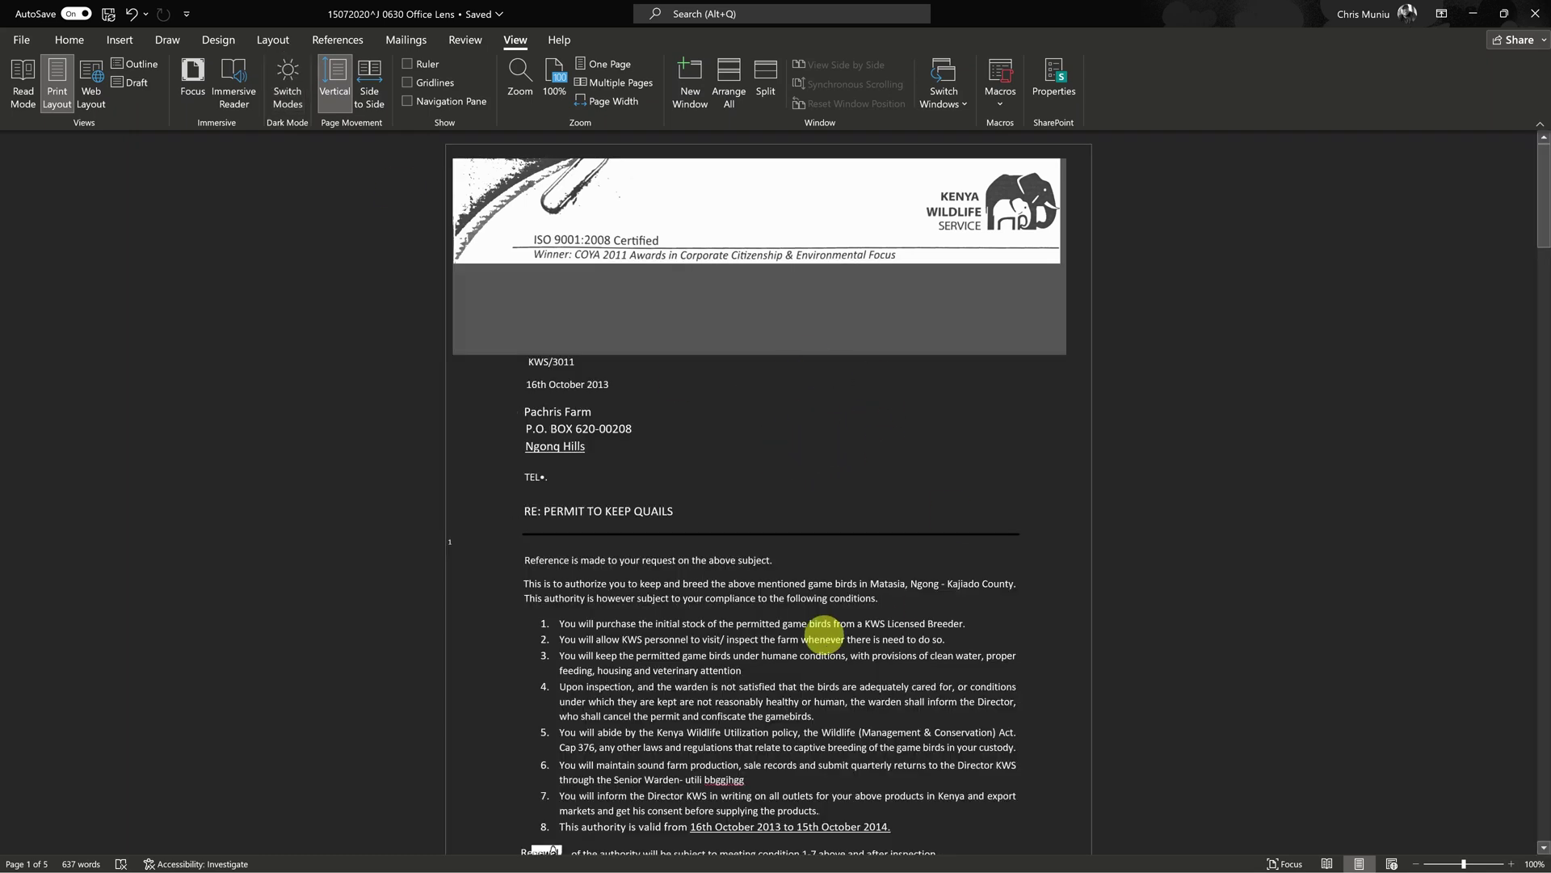